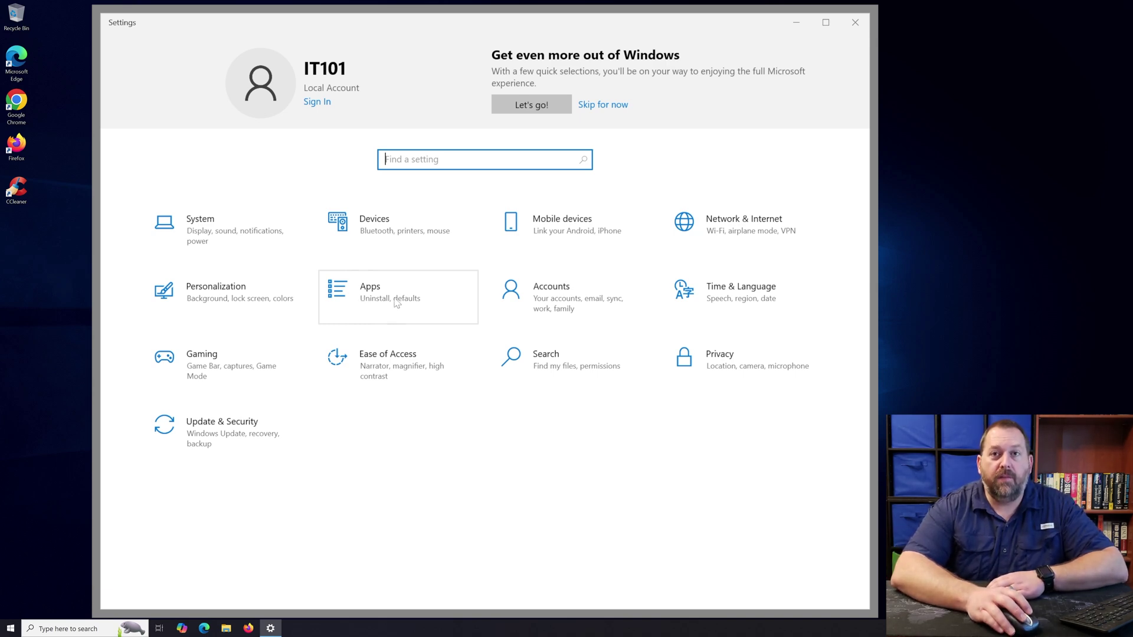
- Uninstall Xbox Live from Apps & features, confirming removal of the app and its data
{"action": "left_click", "coordinate": [367, 300]}
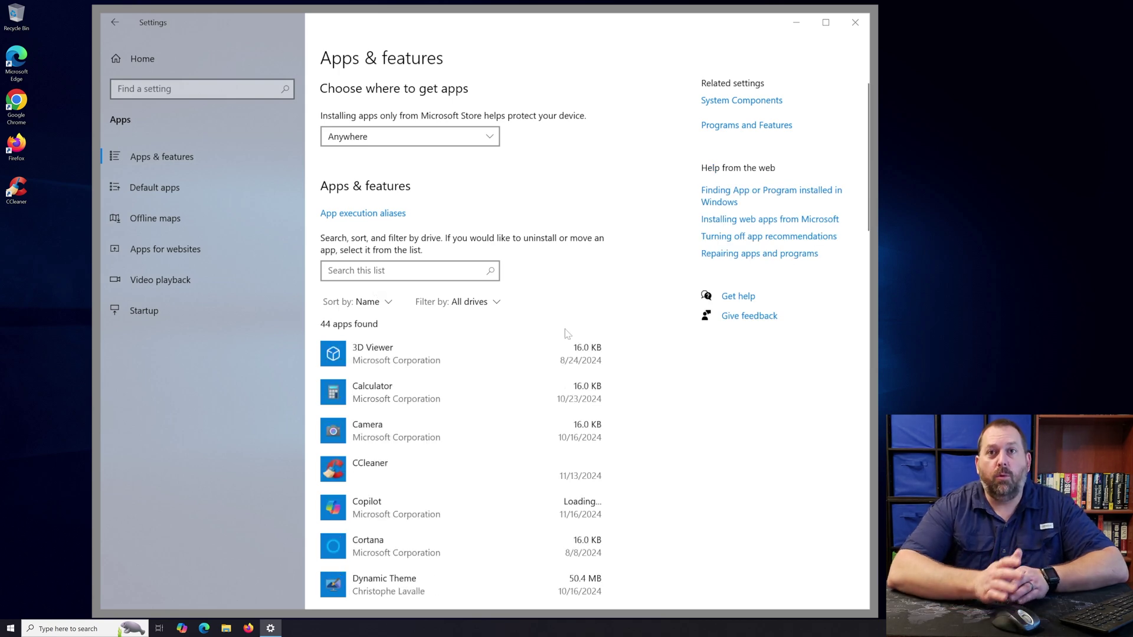
{"action": "scroll", "coordinate": [564, 334], "scroll_direction": "down", "scroll_amount": 20}
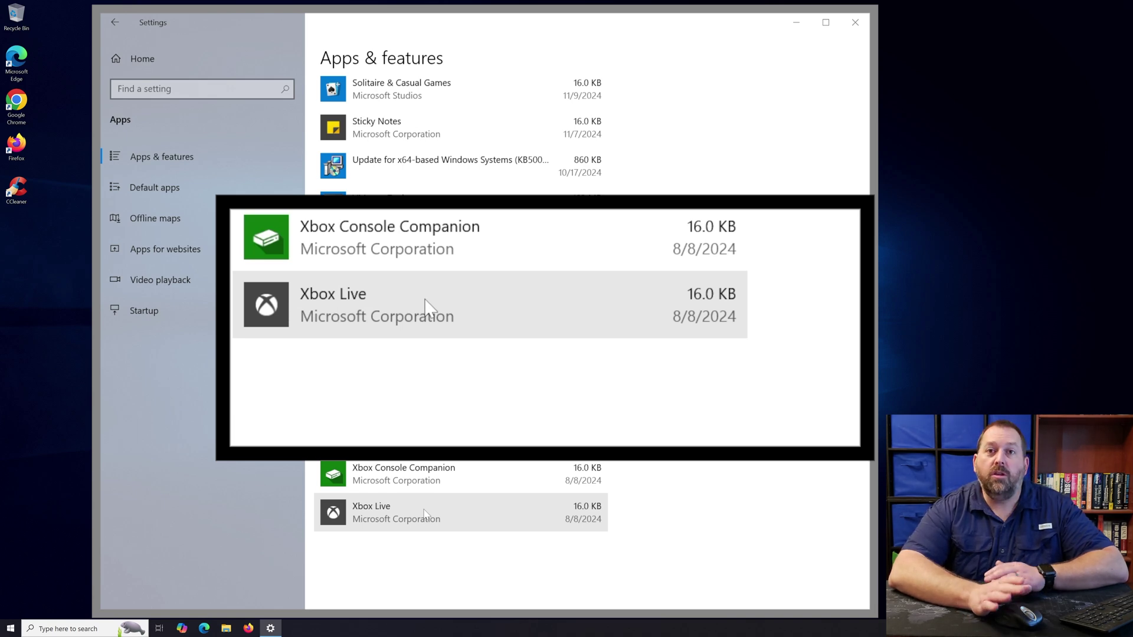
{"action": "left_click", "coordinate": [427, 518]}
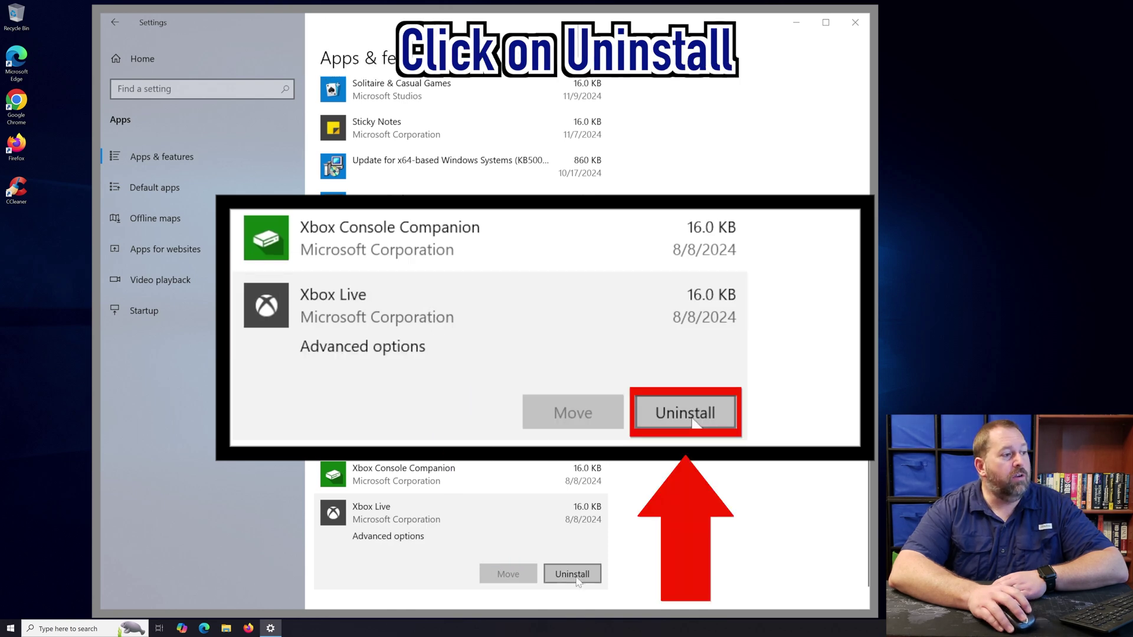
{"action": "left_click", "coordinate": [586, 576]}
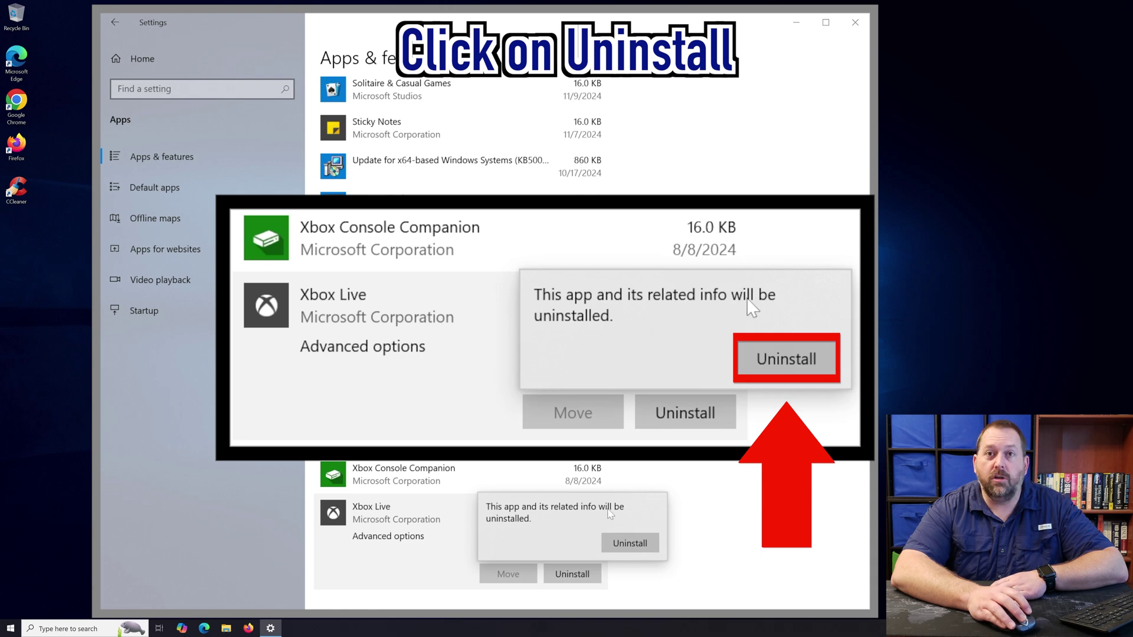
{"action": "left_click", "coordinate": [626, 543]}
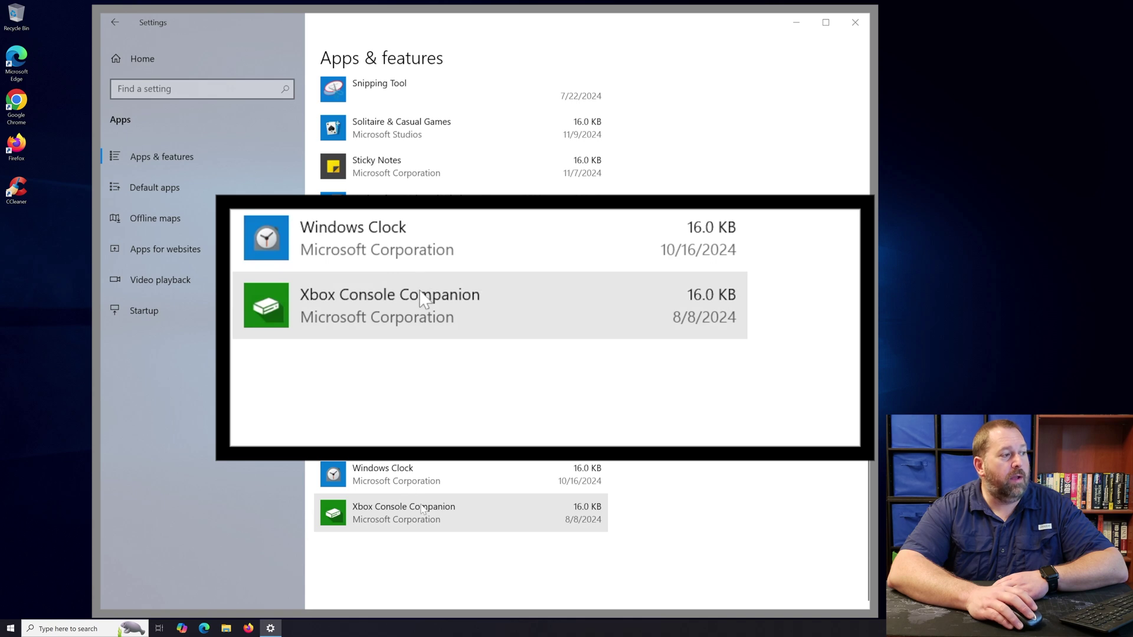
- Uninstall Xbox Console Companion from the Apps & features list and confirm the removal
{"action": "left_click", "coordinate": [440, 513]}
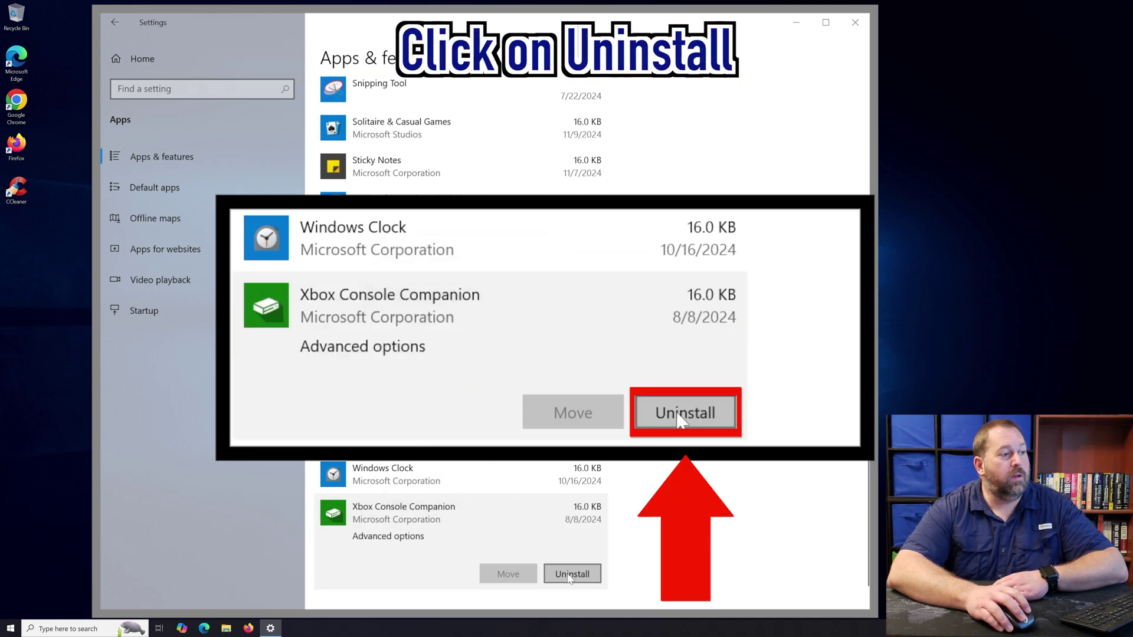
{"action": "left_click", "coordinate": [571, 575]}
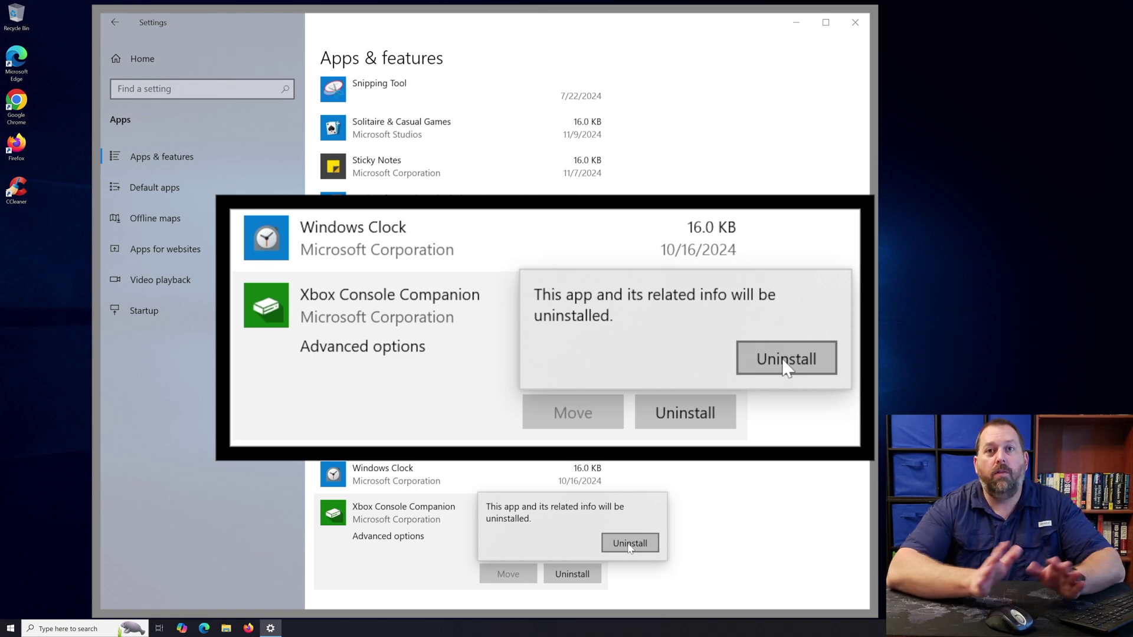
{"action": "left_click", "coordinate": [630, 543]}
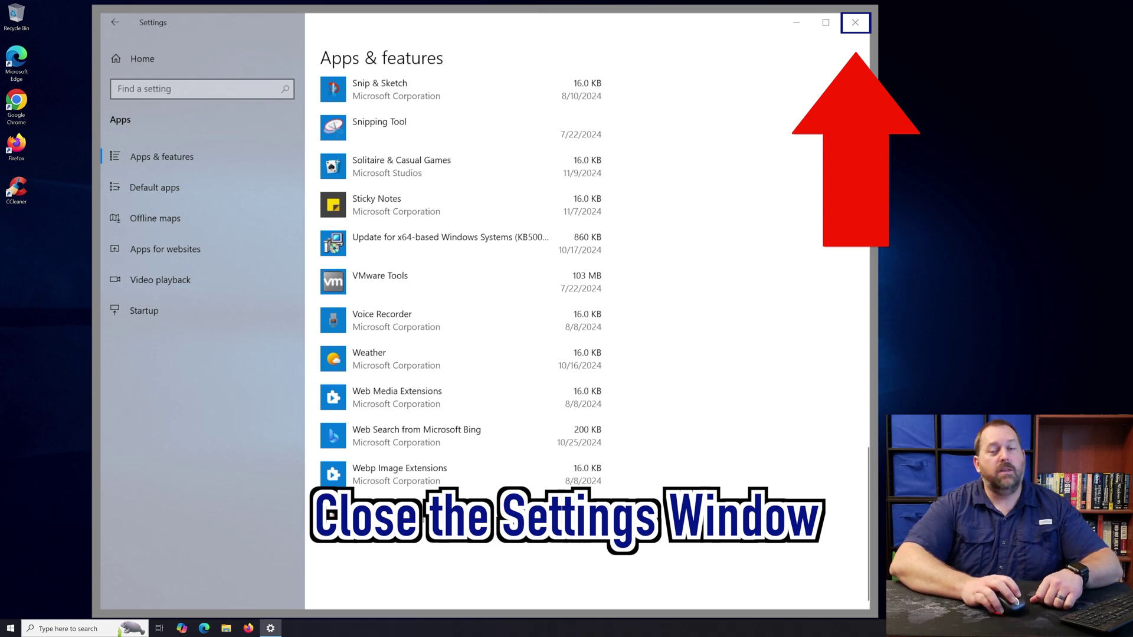
- Close Settings and launch Microsoft Store from the Start menu app list
{"action": "left_click", "coordinate": [857, 24]}
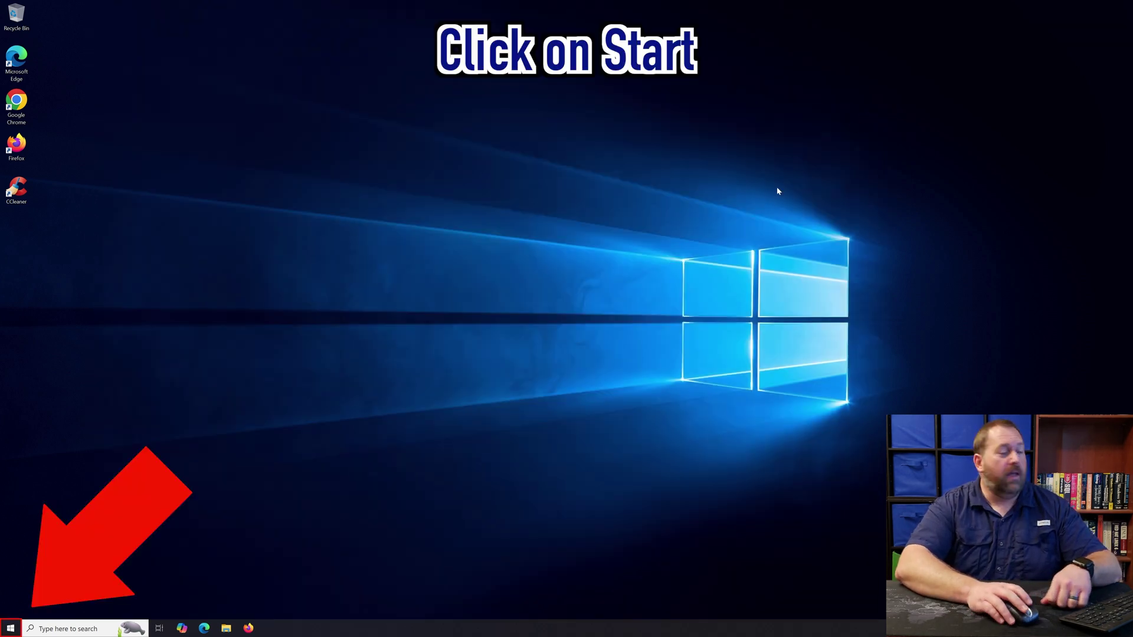
{"action": "left_click", "coordinate": [11, 629]}
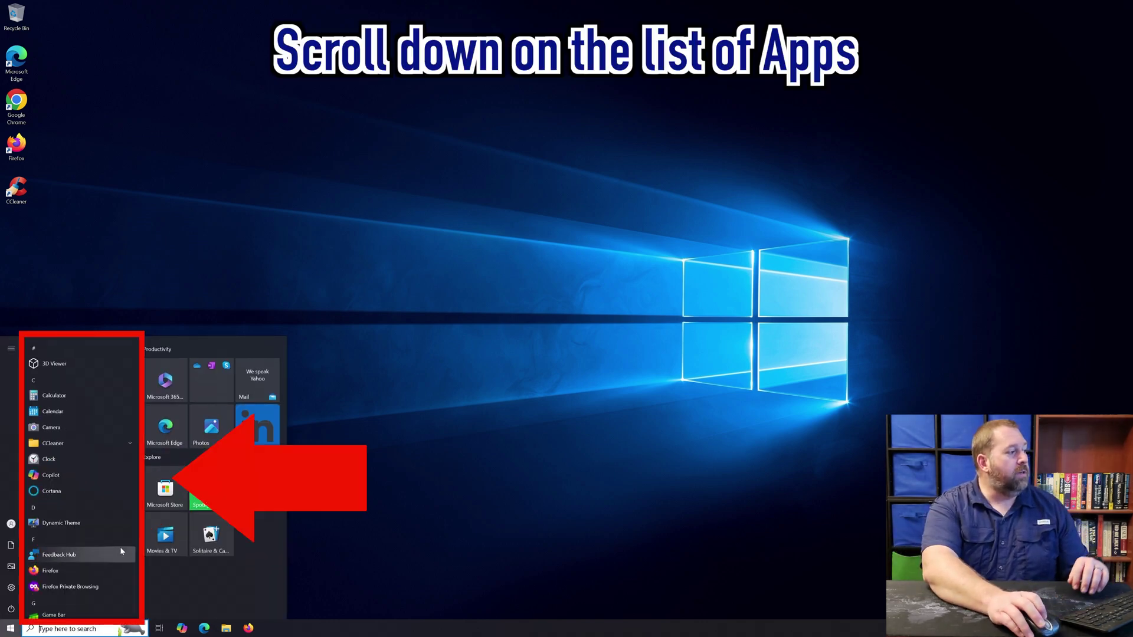
{"action": "scroll", "coordinate": [121, 550], "scroll_direction": "down", "scroll_amount": 1}
{"action": "scroll", "coordinate": [120, 550], "scroll_direction": "down", "scroll_amount": 5}
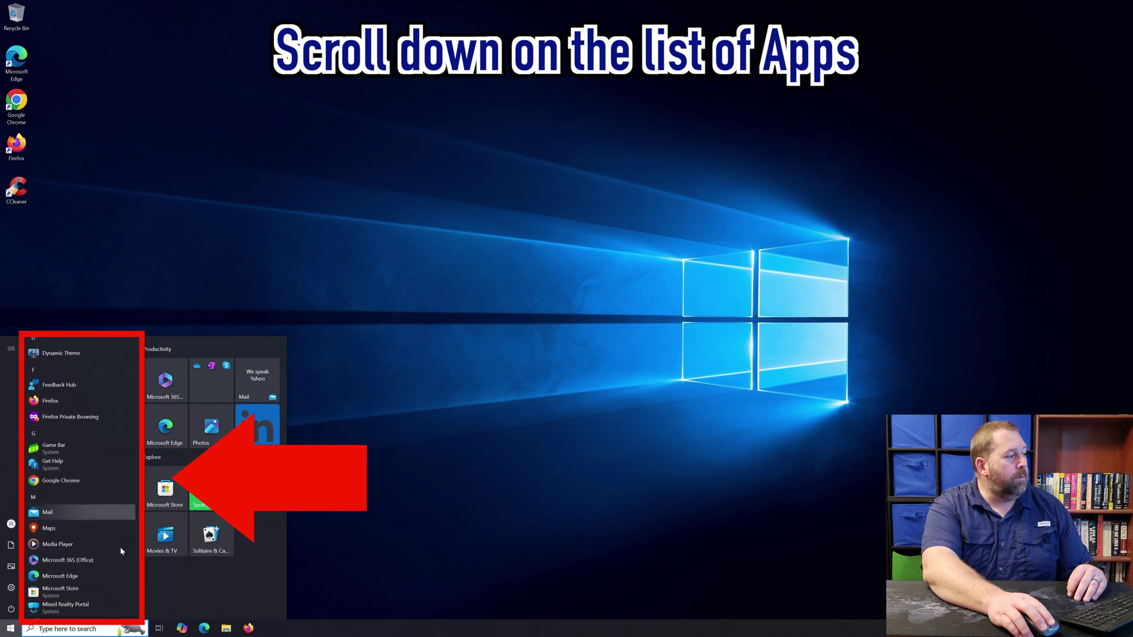
{"action": "scroll", "coordinate": [119, 546], "scroll_direction": "down", "scroll_amount": 2}
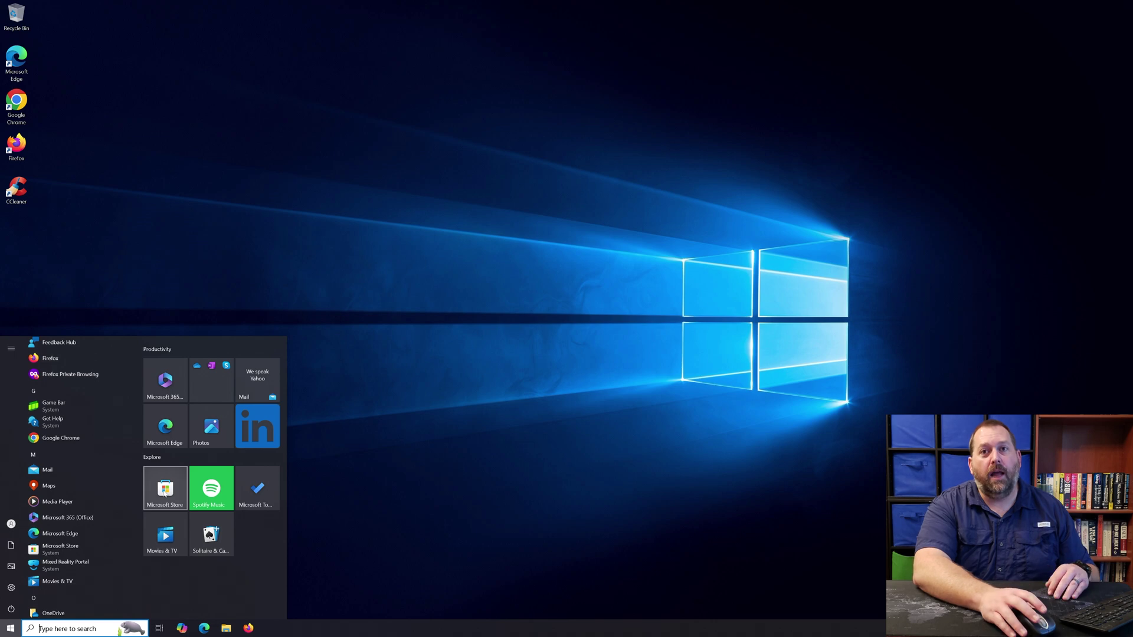
{"action": "left_click", "coordinate": [62, 550]}
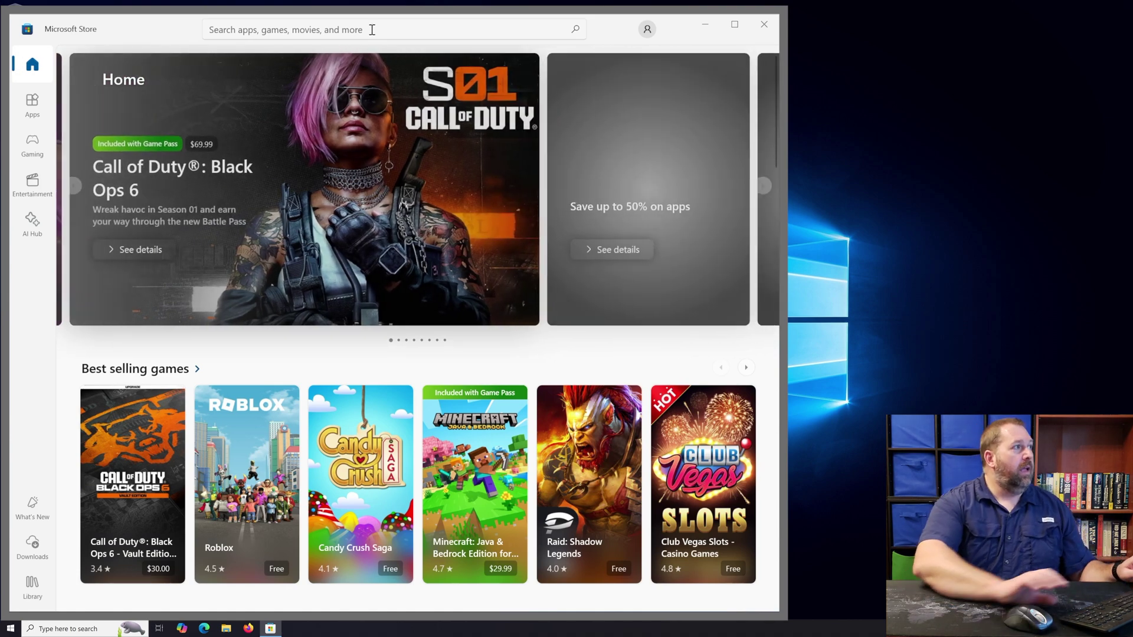
- Search the Store for 'xbox windows 10' and open the Xbox app's product page
{"action": "left_click", "coordinate": [371, 30]}
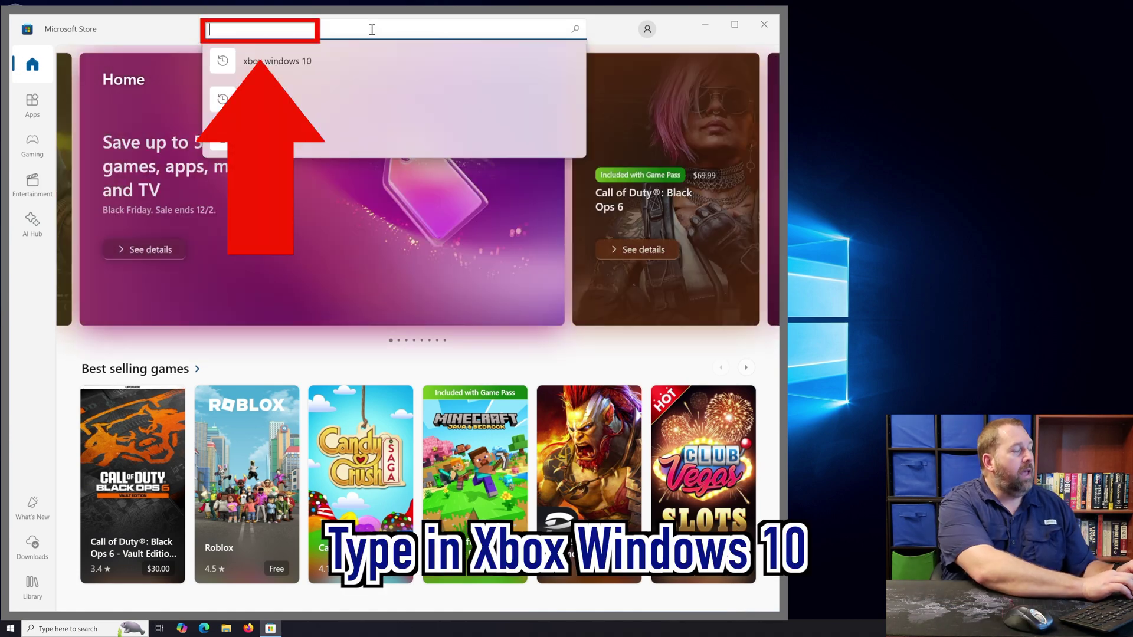
{"action": "type", "text": "xbox "}
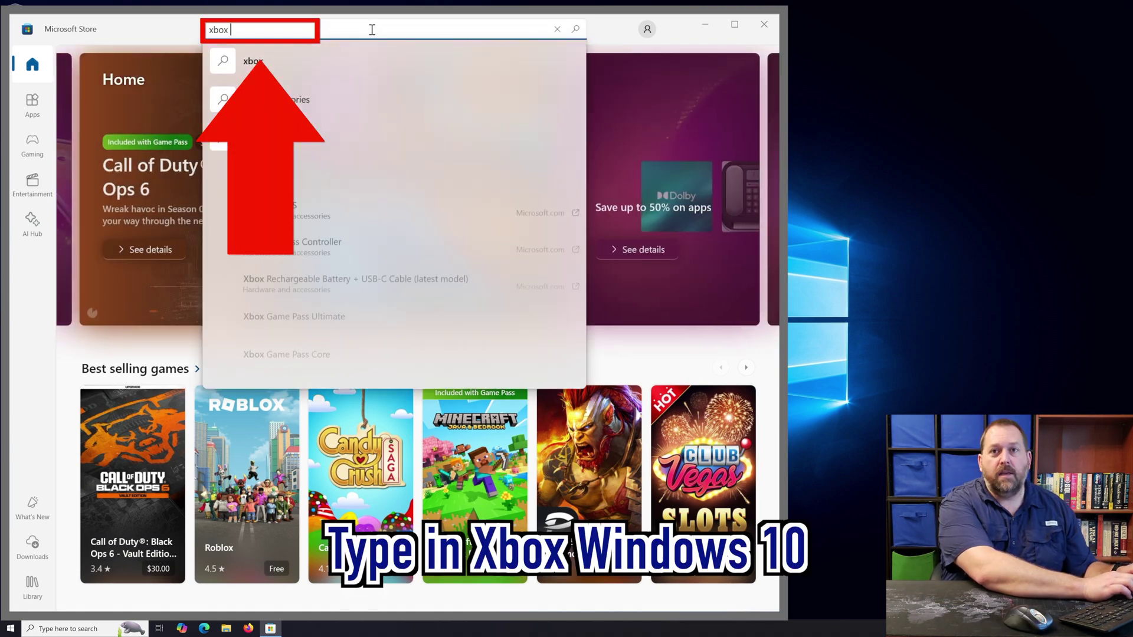
{"action": "type", "text": "windows "}
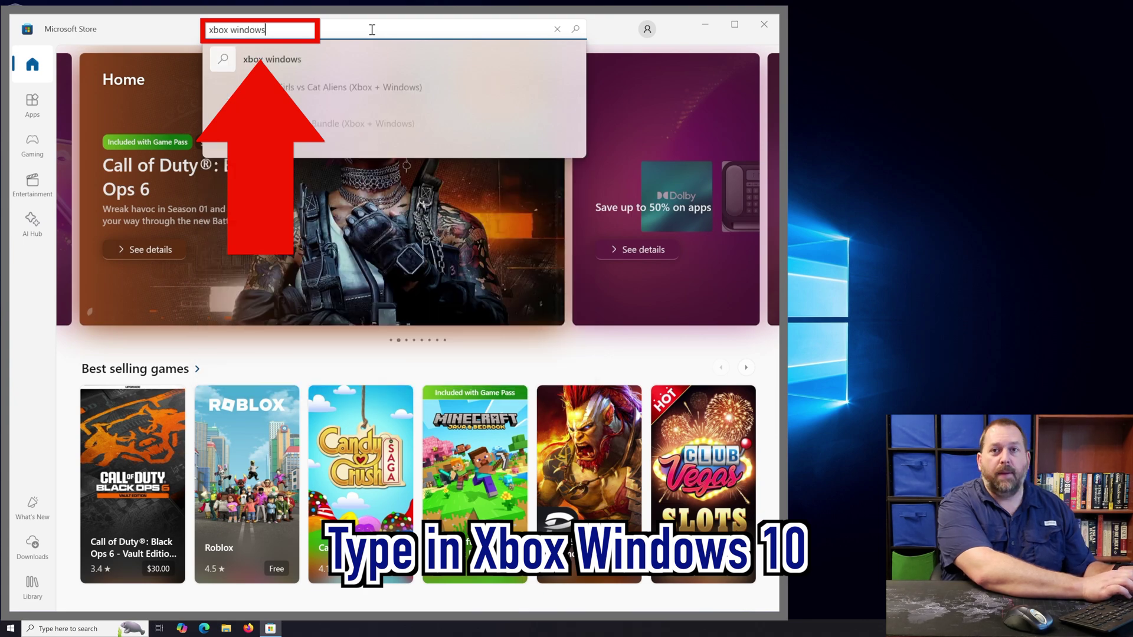
{"action": "type", "text": "10"}
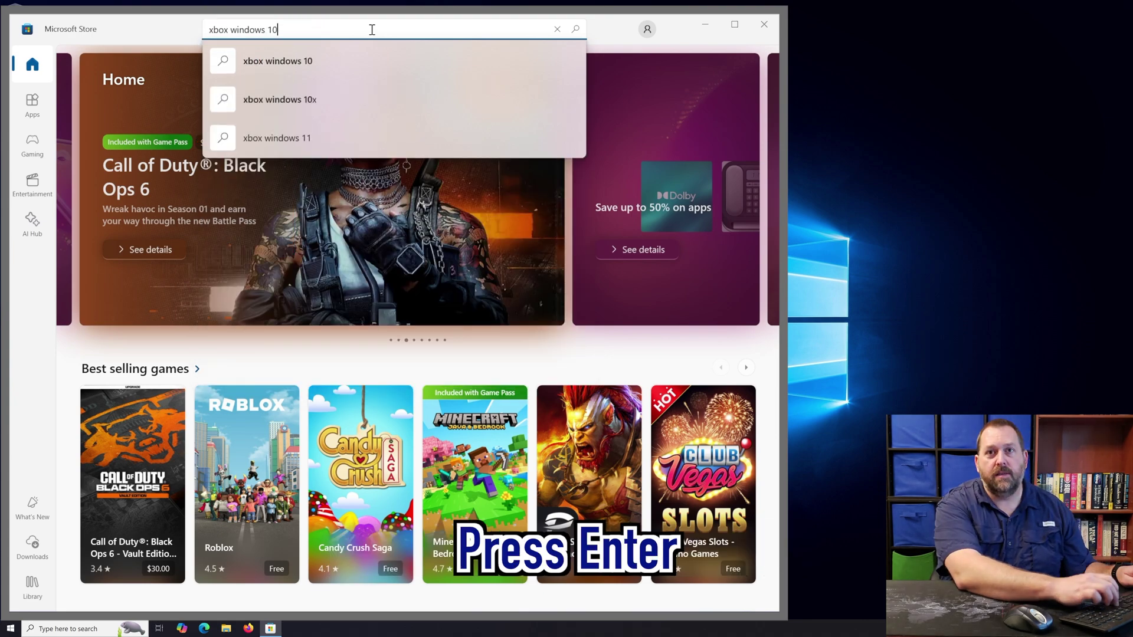
{"action": "key", "text": "Return"}
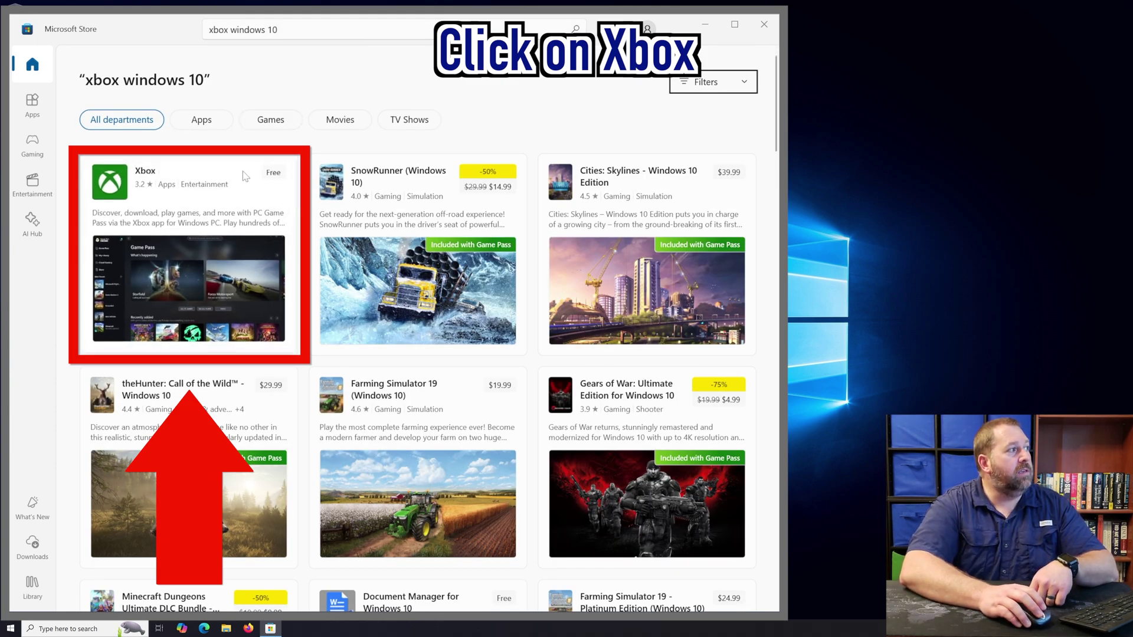
{"action": "mouse_move", "coordinate": [186, 172]}
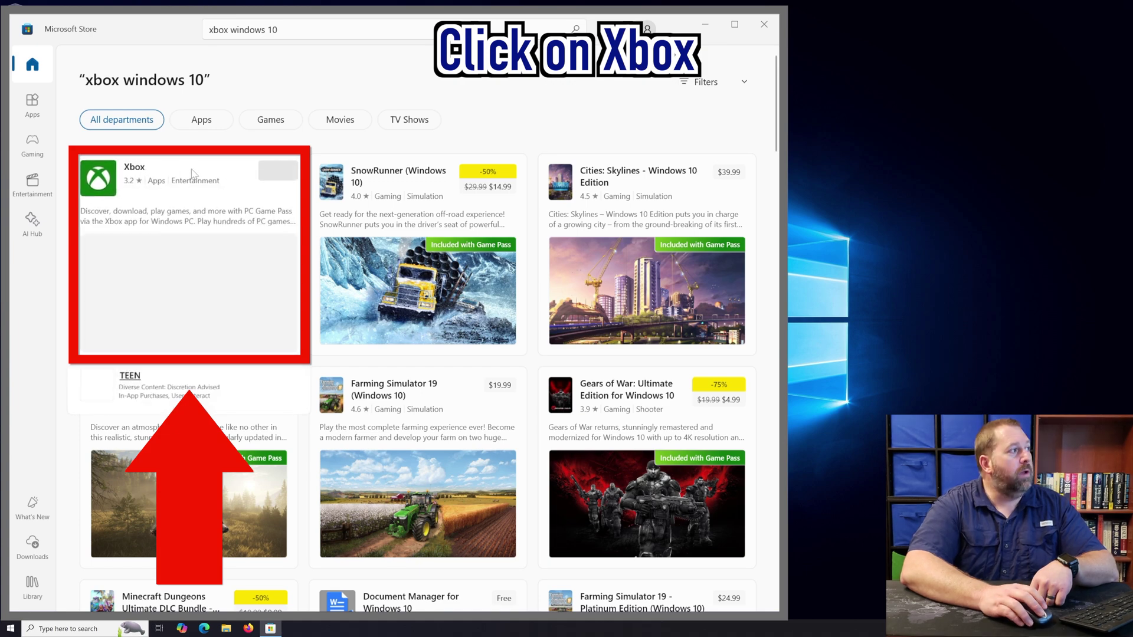
{"action": "left_click", "coordinate": [190, 172]}
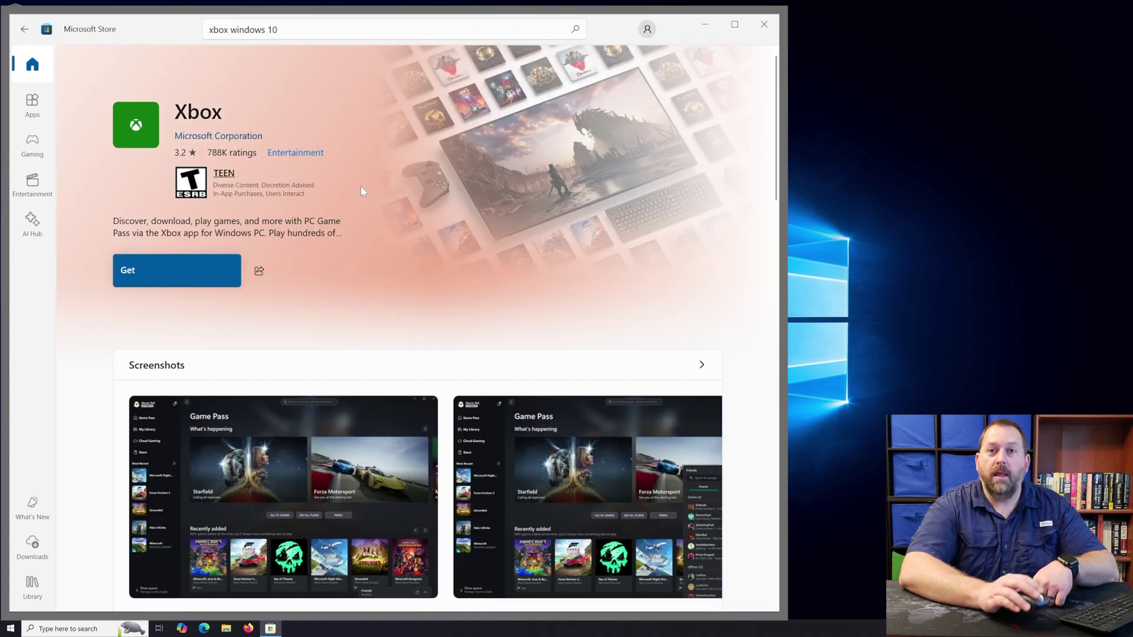
- Get the Xbox app and let it download and install until Open appears
{"action": "left_click", "coordinate": [171, 271]}
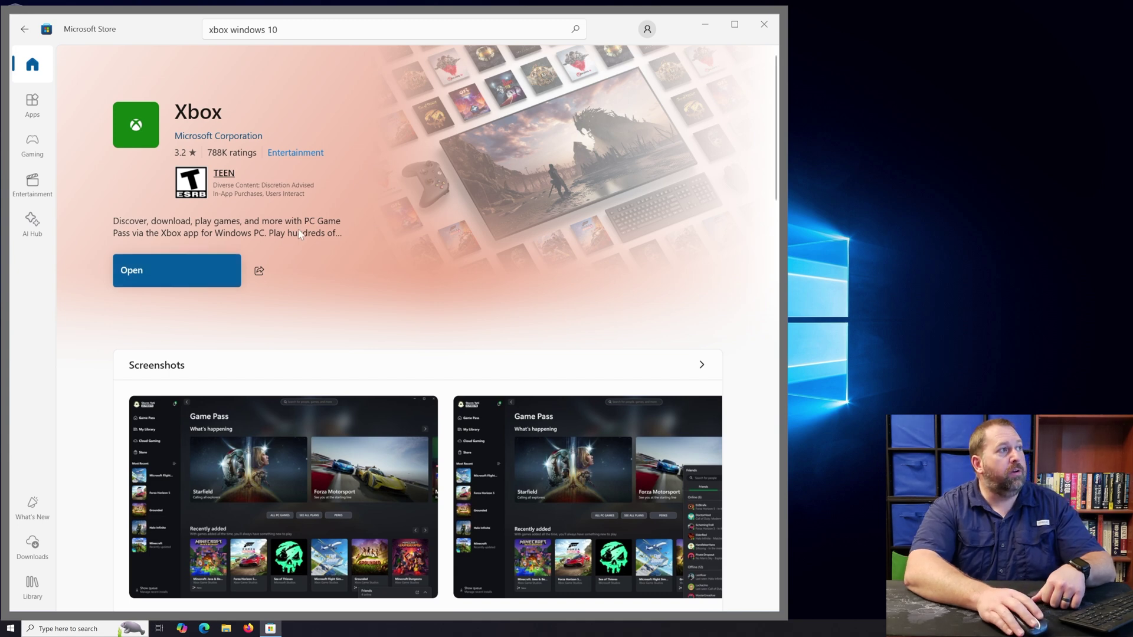
- Close Microsoft Store and find the new Xbox entry under X in the Start menu
{"action": "left_click", "coordinate": [764, 25]}
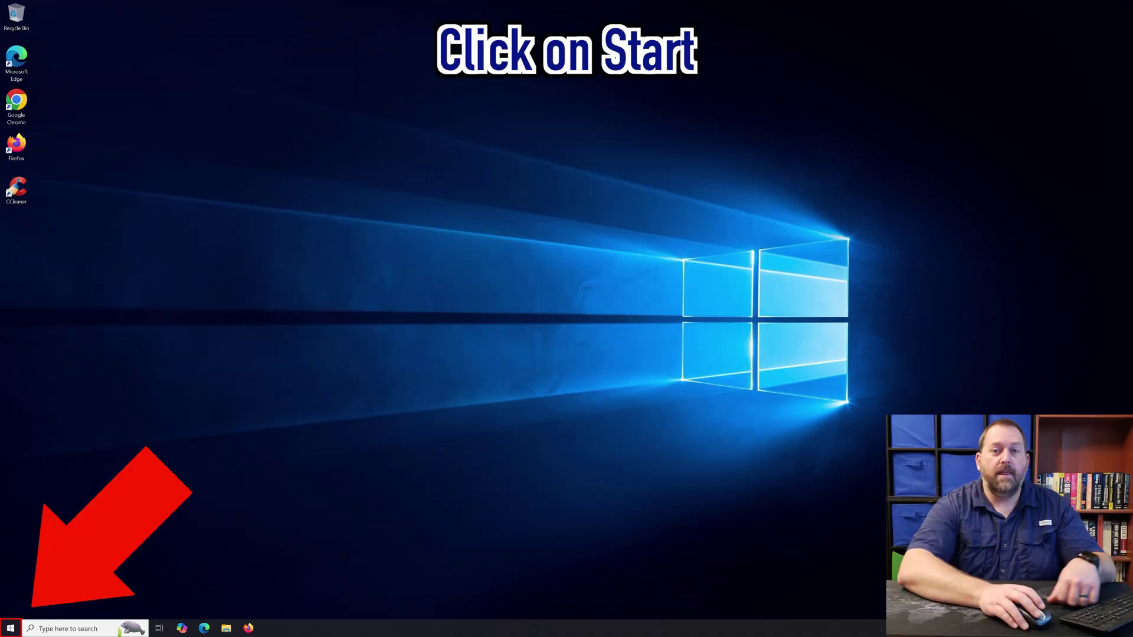
{"action": "left_click", "coordinate": [5, 630]}
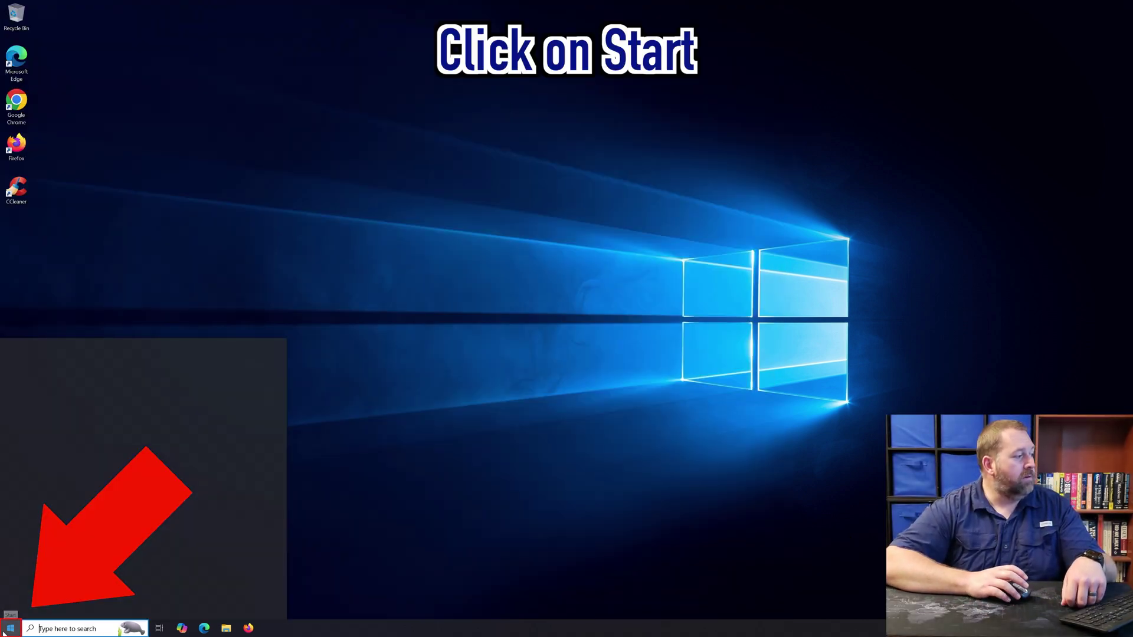
{"action": "scroll", "coordinate": [101, 556], "scroll_direction": "down", "scroll_amount": 10}
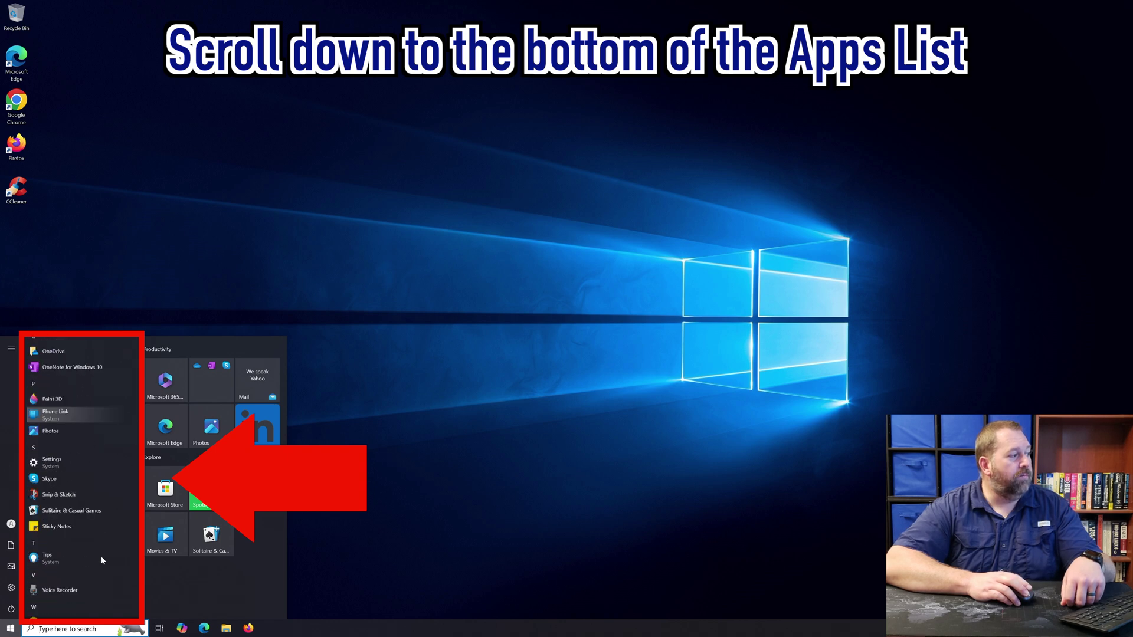
{"action": "scroll", "coordinate": [102, 559], "scroll_direction": "down", "scroll_amount": 5}
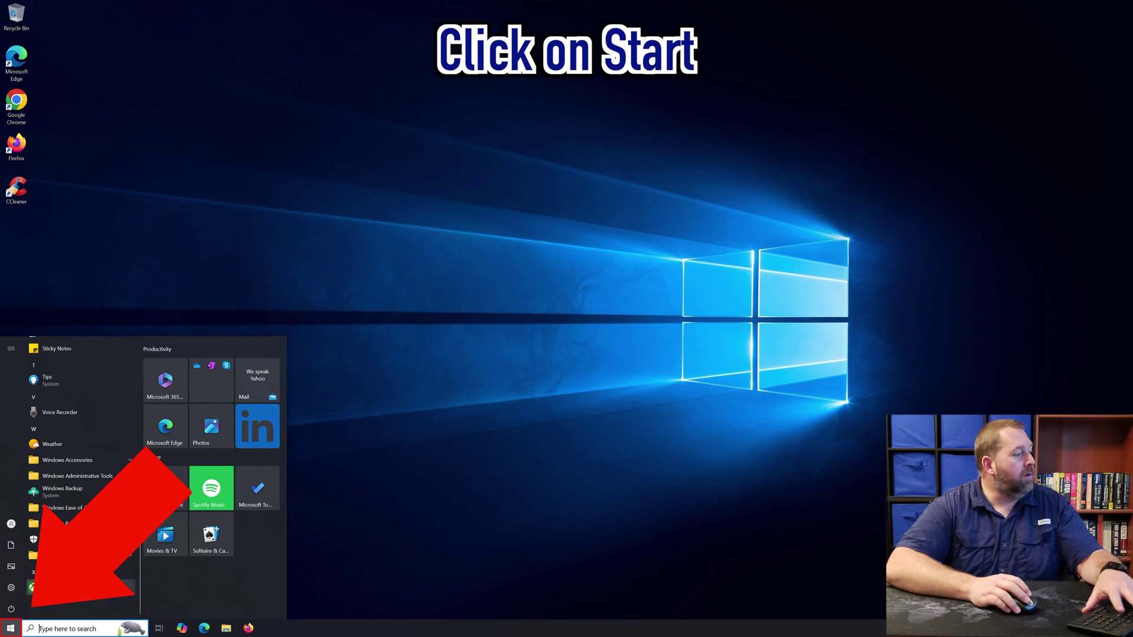
- Open Settings > Apps and bring up the Xbox app's Advanced options page
{"action": "left_click", "coordinate": [11, 631]}
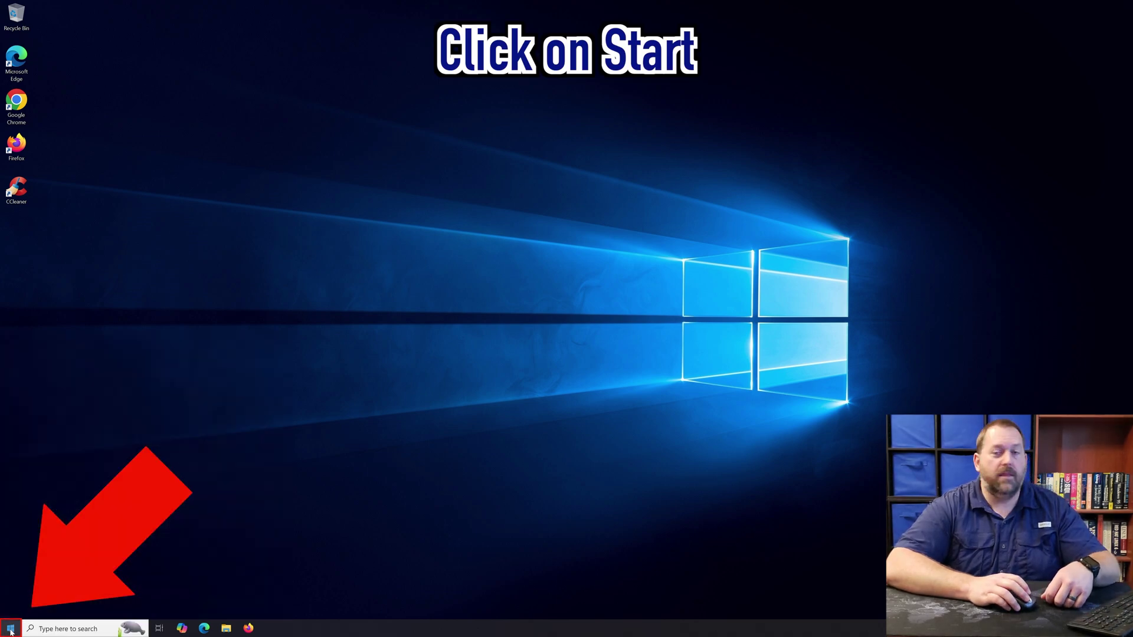
{"action": "left_click", "coordinate": [11, 630]}
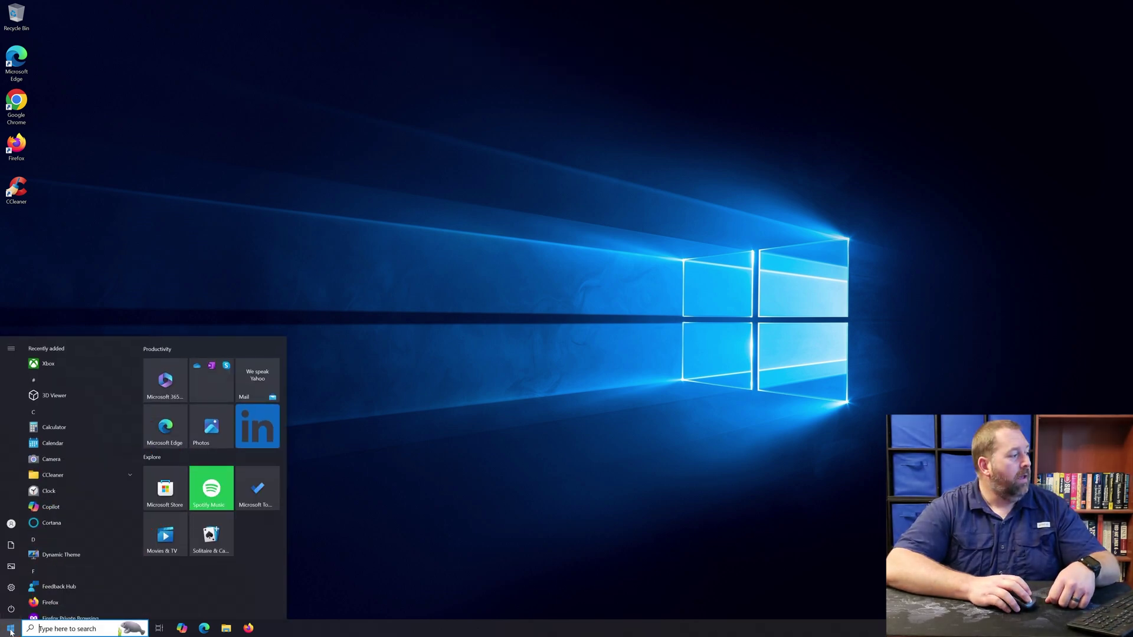
{"action": "mouse_move", "coordinate": [12, 588]}
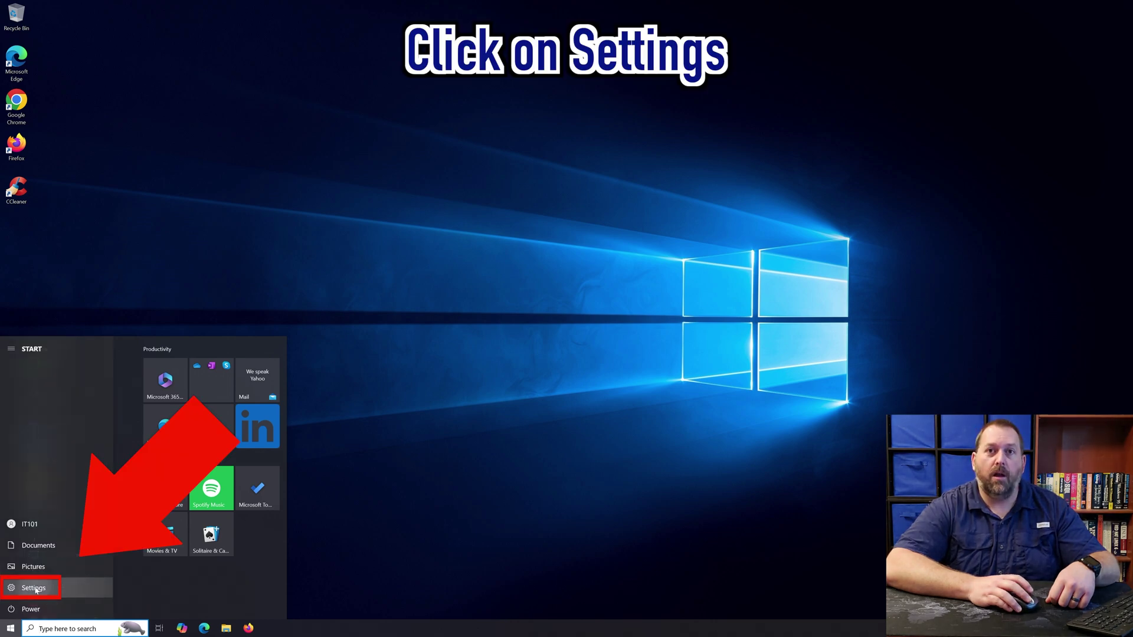
{"action": "left_click", "coordinate": [36, 589]}
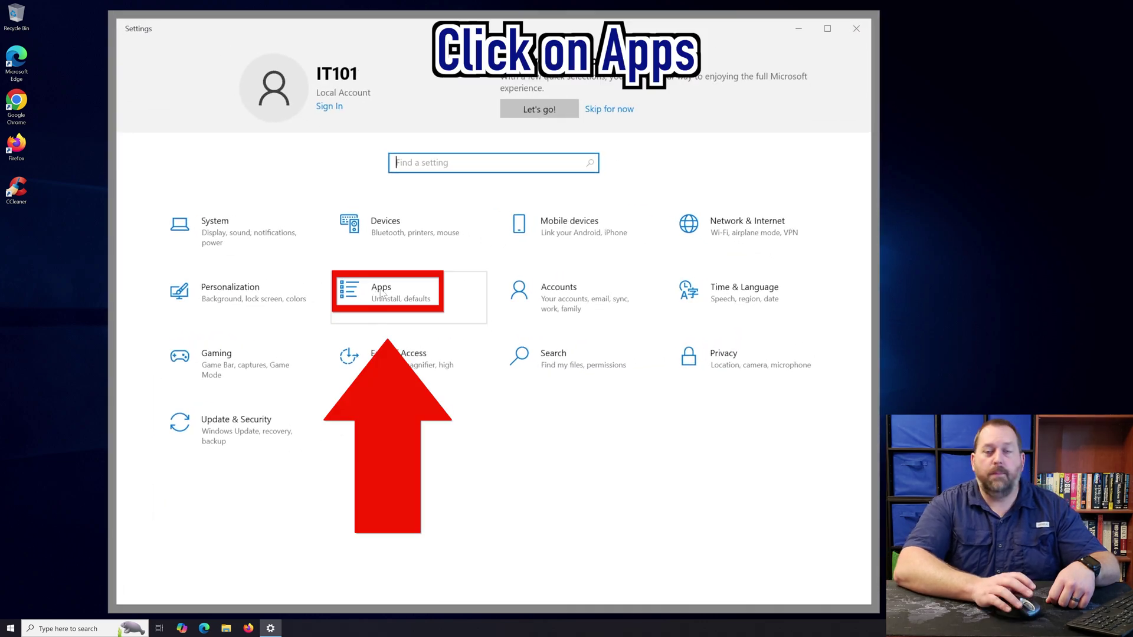
{"action": "left_click", "coordinate": [381, 294]}
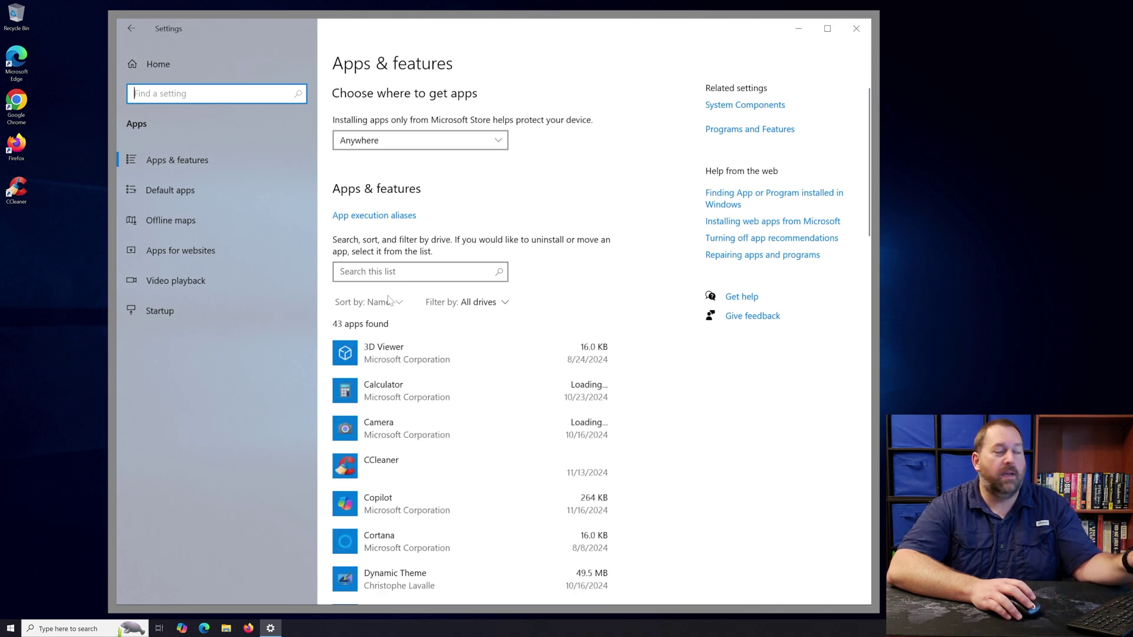
{"action": "scroll", "coordinate": [478, 405], "scroll_direction": "down", "scroll_amount": 20}
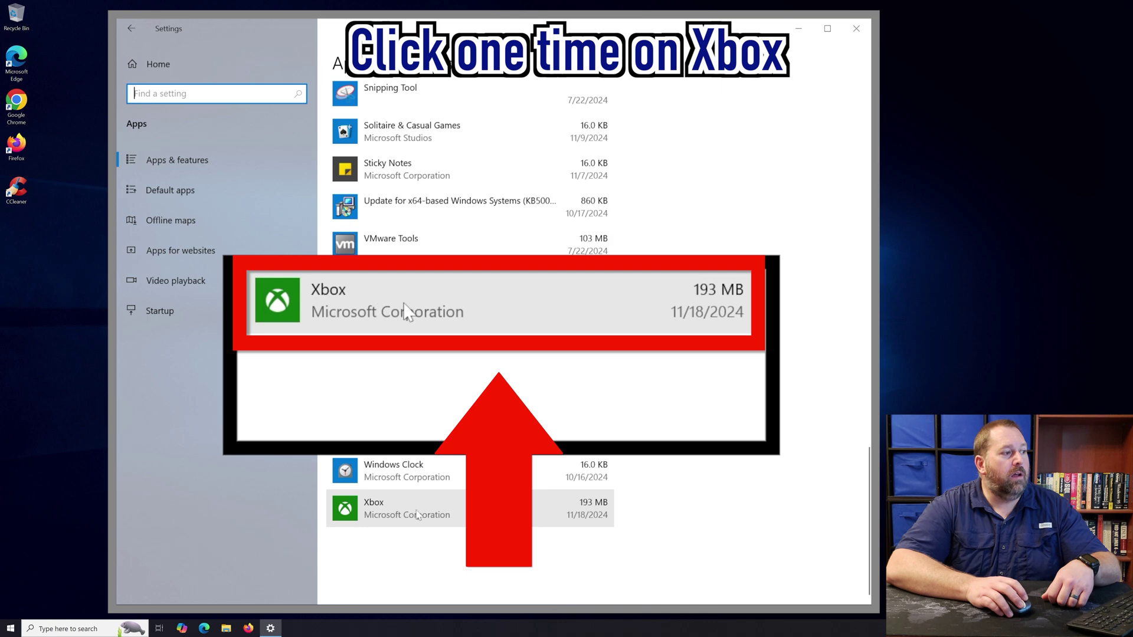
{"action": "left_click", "coordinate": [418, 515]}
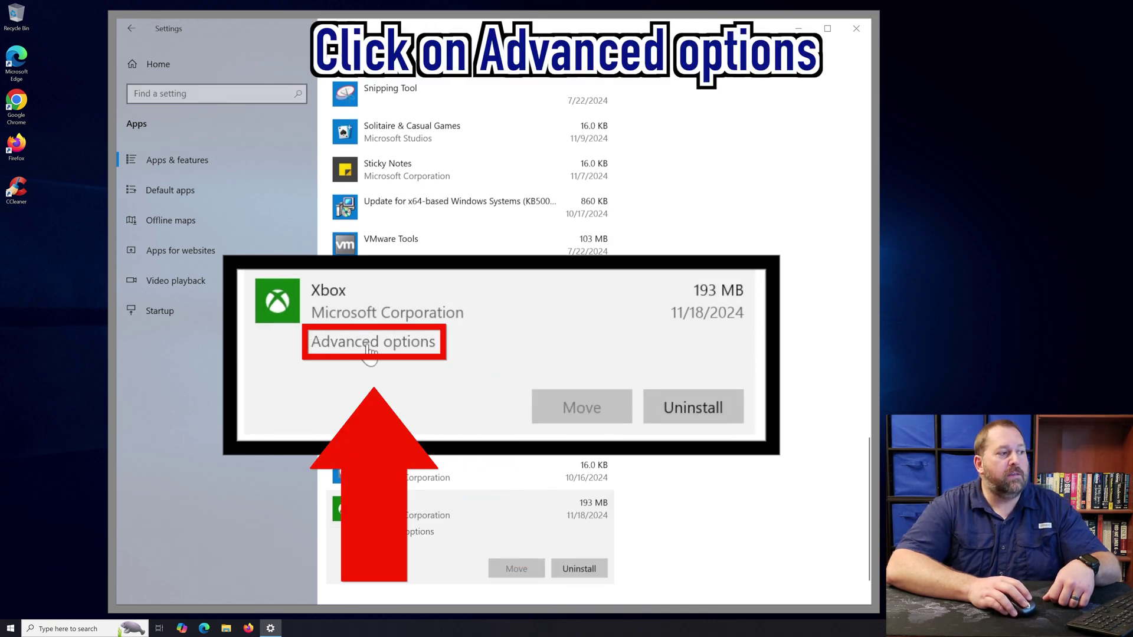
{"action": "left_click", "coordinate": [428, 534]}
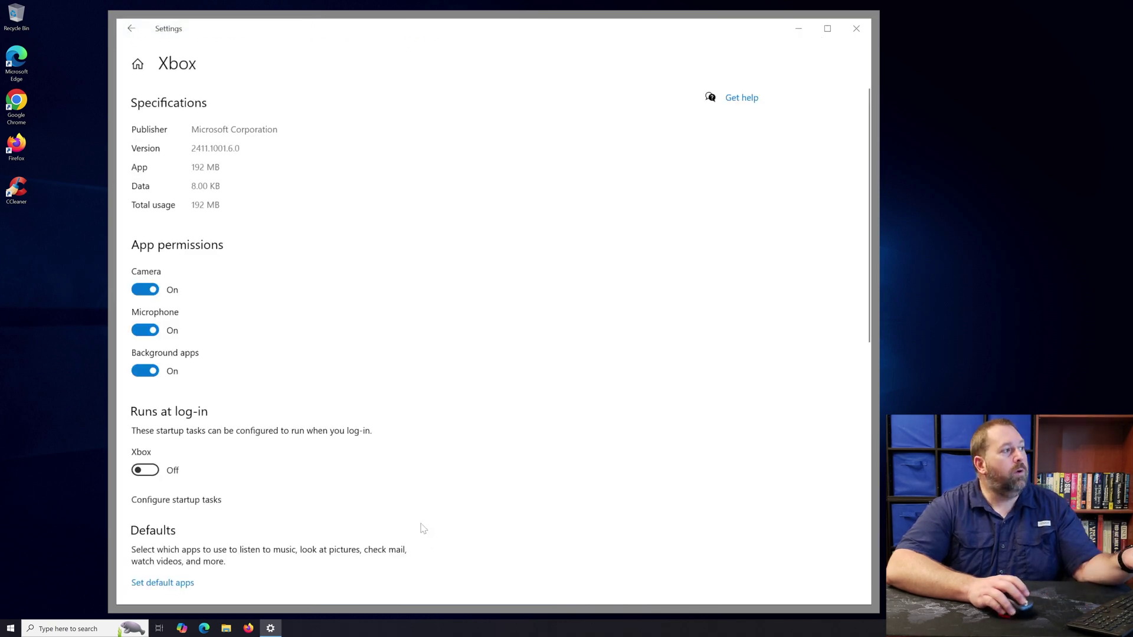
- Run Repair on the Xbox app under Reset, keeping its data intact
{"action": "scroll", "coordinate": [312, 501], "scroll_direction": "down", "scroll_amount": 2}
{"action": "scroll", "coordinate": [319, 497], "scroll_direction": "down", "scroll_amount": 7}
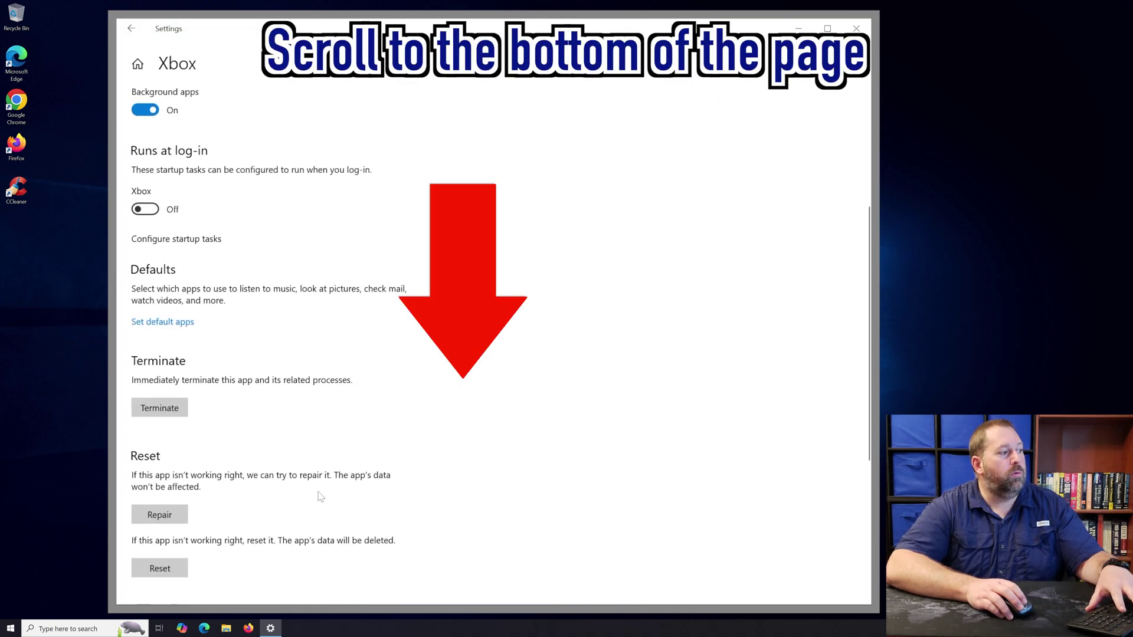
{"action": "left_click", "coordinate": [180, 258]}
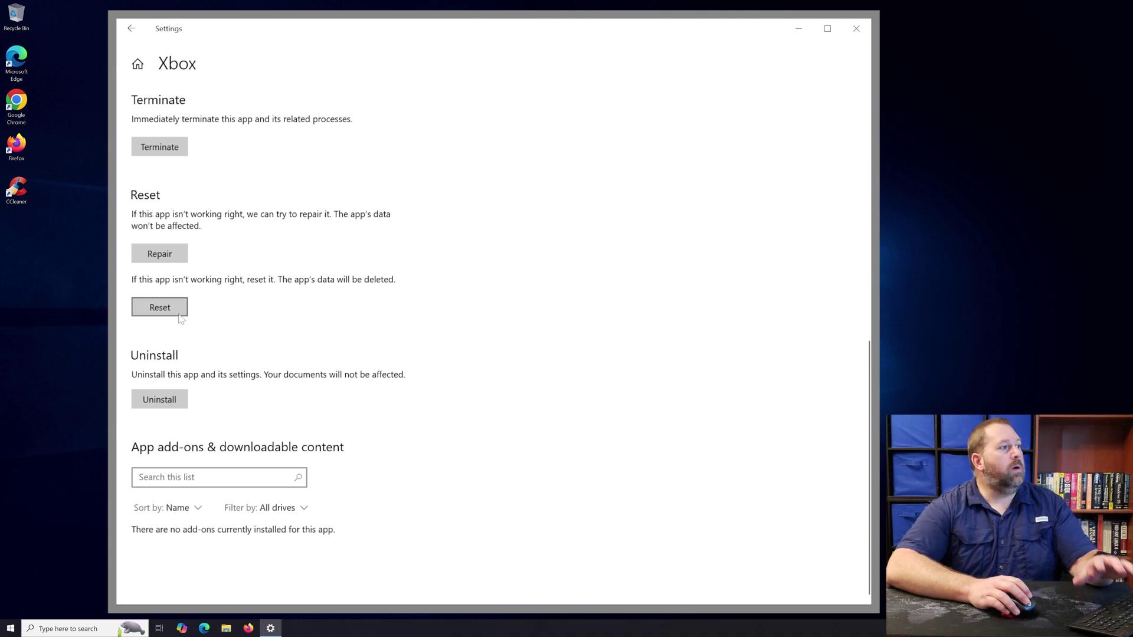
{"action": "left_click", "coordinate": [171, 256]}
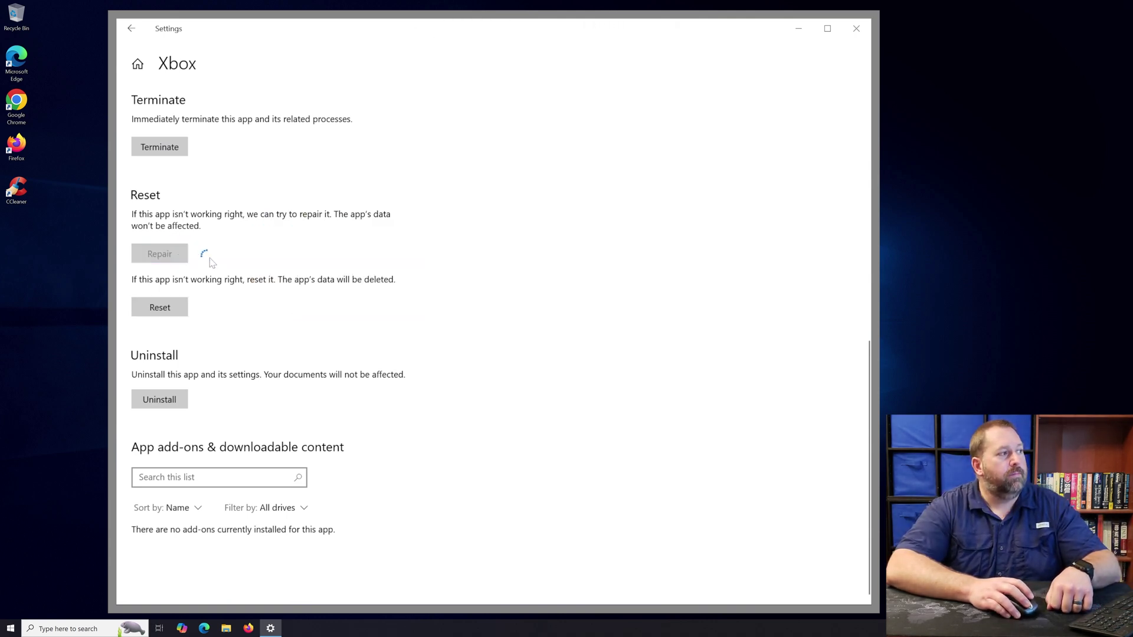